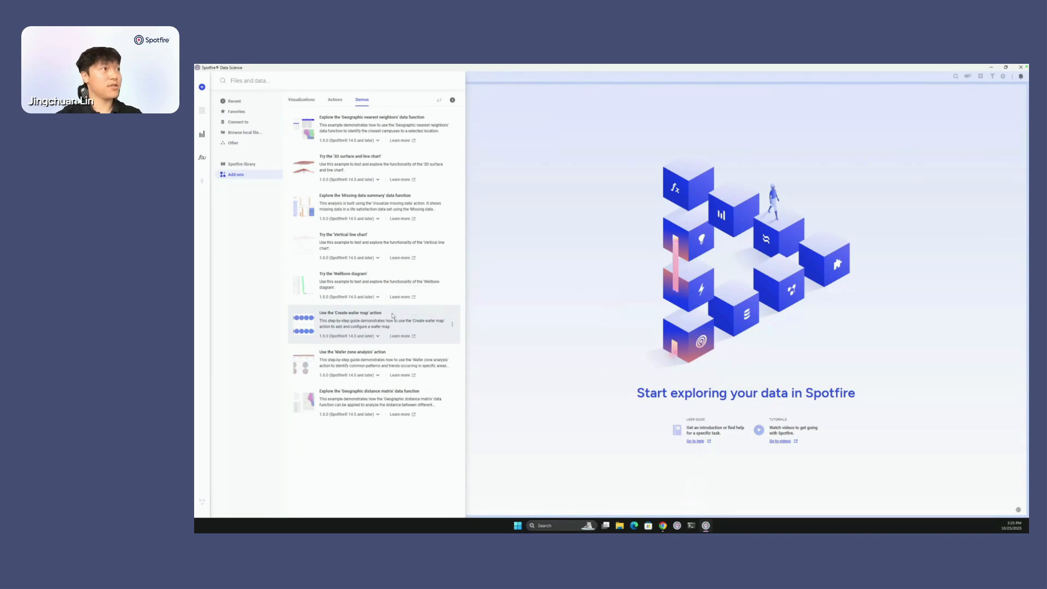
- Open the demo for the 'Create wafer map' action and look over the example wafer data in the data canvas
{"action": "left_click", "coordinate": [393, 315]}
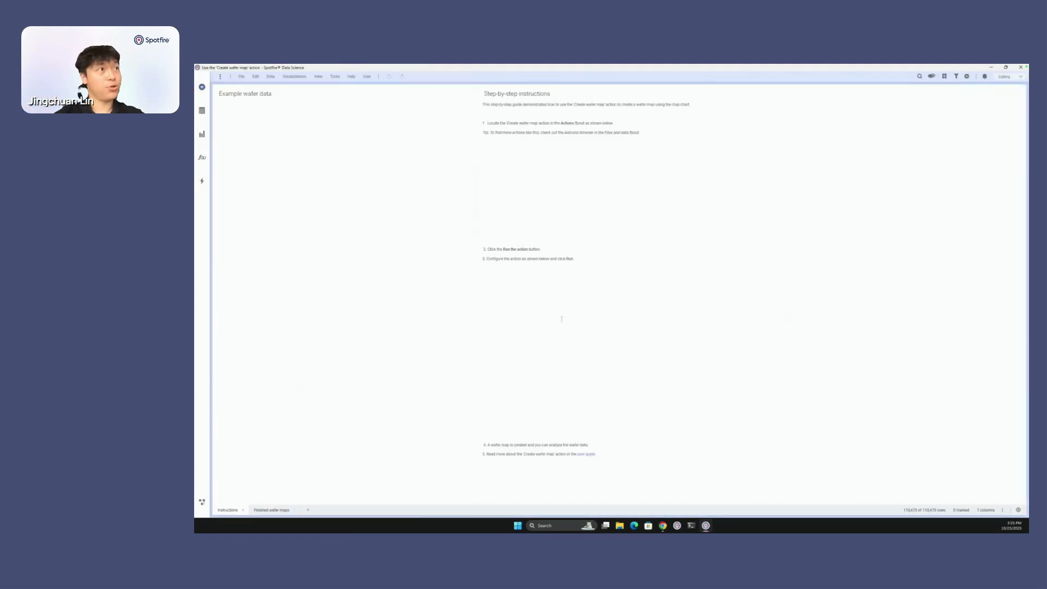
{"action": "left_click", "coordinate": [202, 501]}
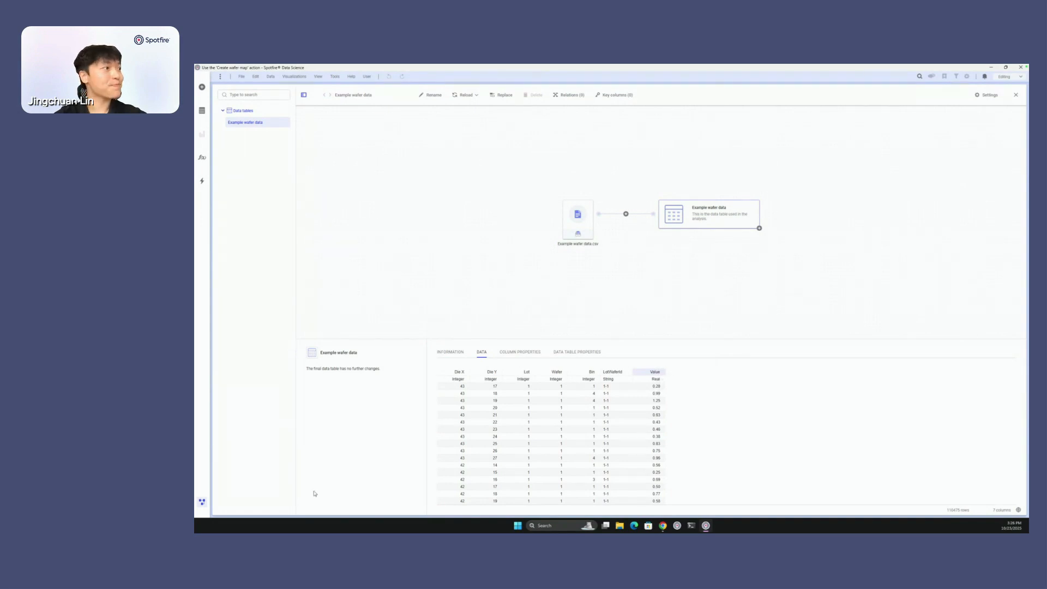
{"action": "left_click", "coordinate": [202, 501]}
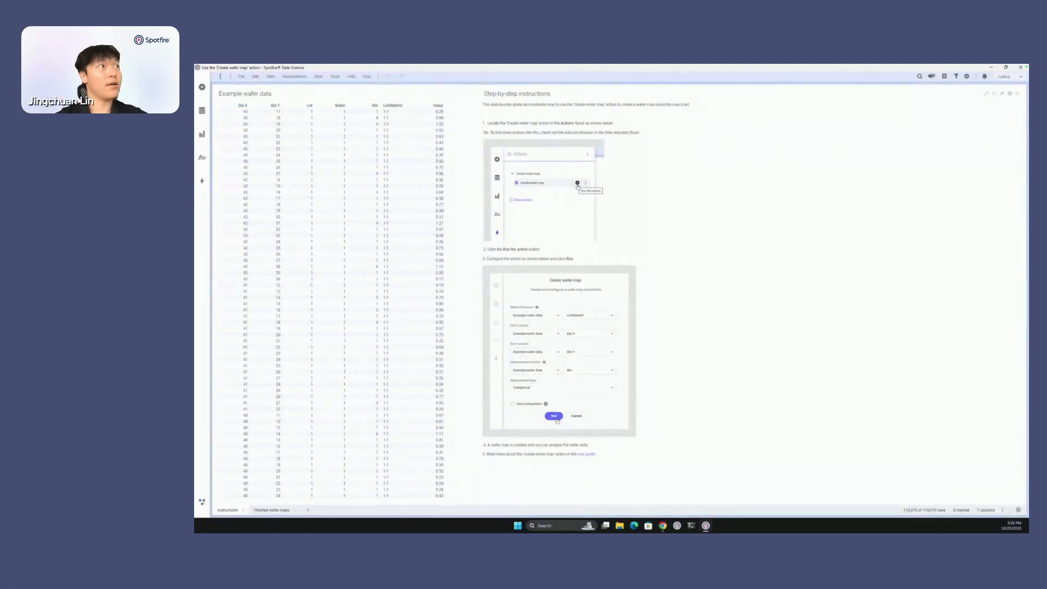
- Start the Create wafer map action with LotWaferId as wafer ID column, Die X as die X and Die Y as die Y
{"action": "left_click", "coordinate": [201, 183]}
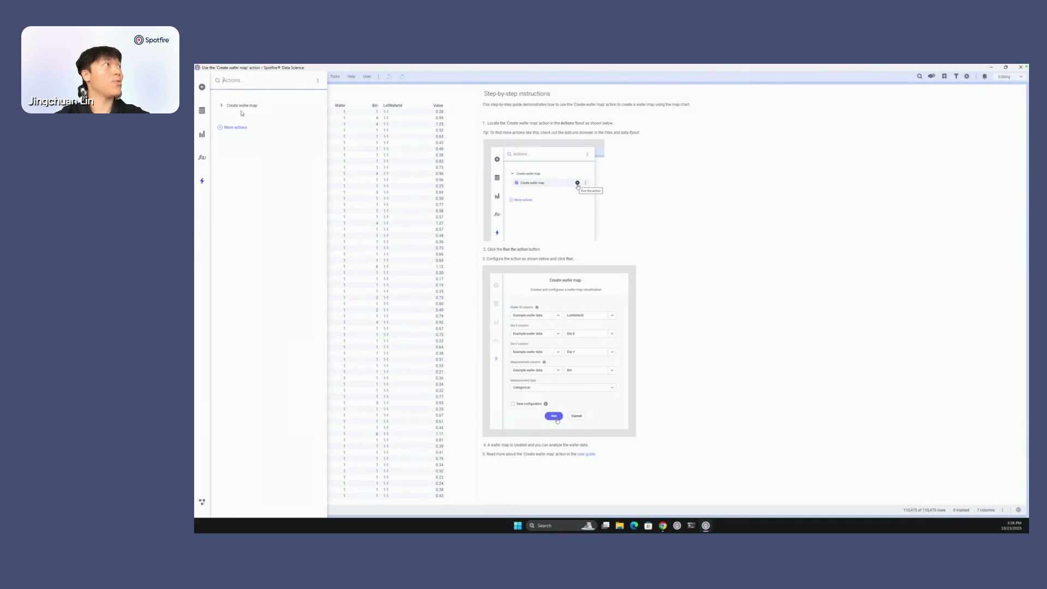
{"action": "left_click", "coordinate": [221, 106]}
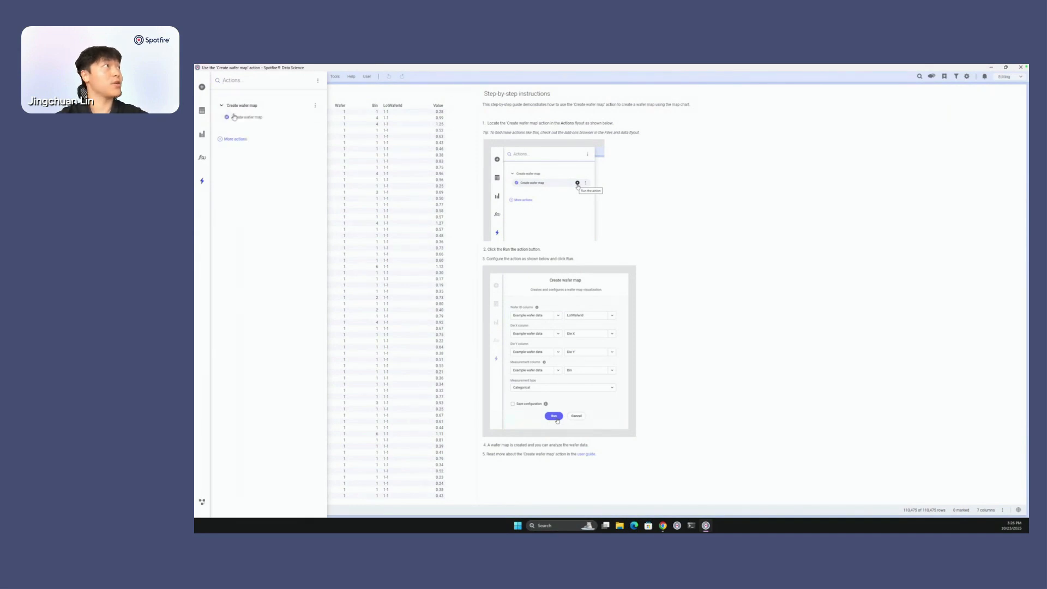
{"action": "mouse_move", "coordinate": [243, 121]}
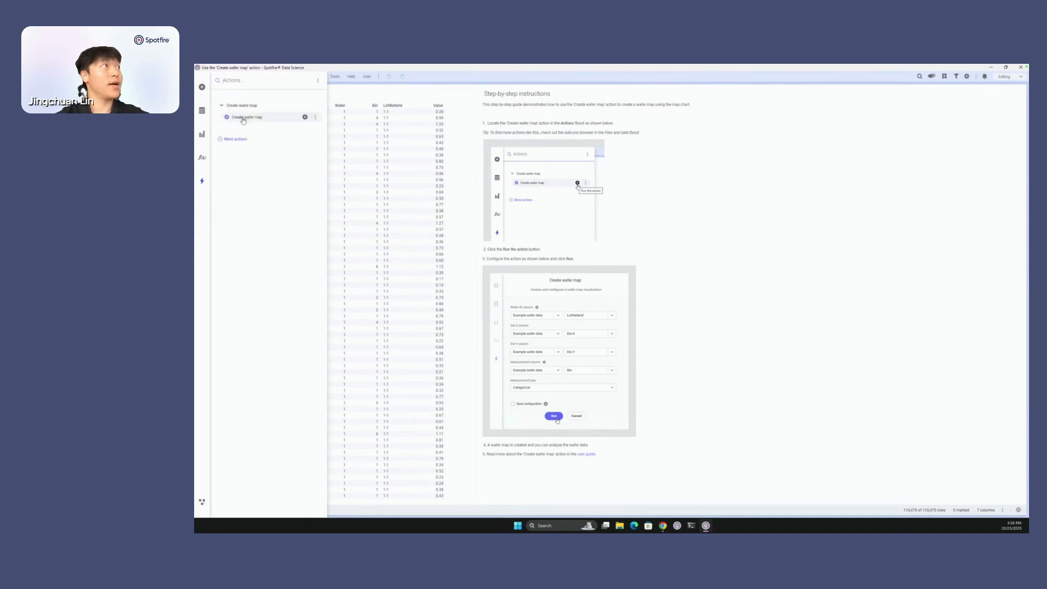
{"action": "left_click", "coordinate": [305, 118]}
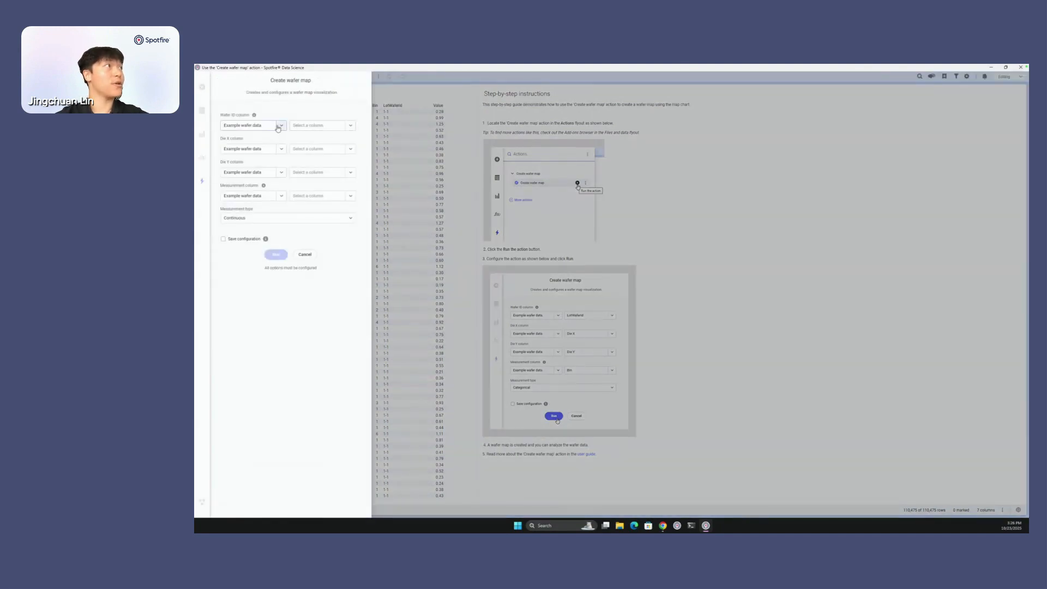
{"action": "left_click", "coordinate": [352, 126]}
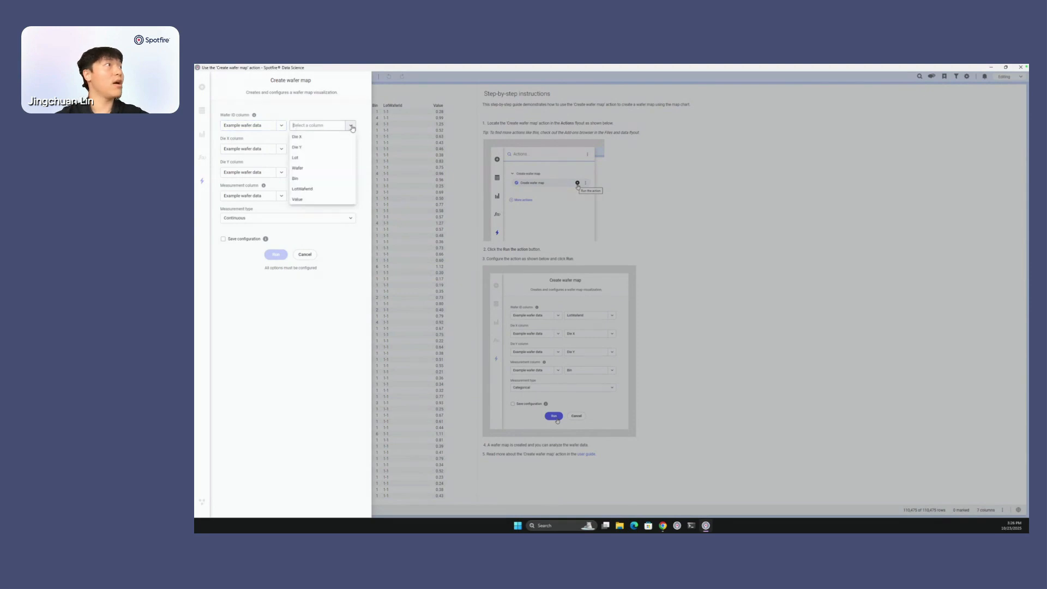
{"action": "left_click", "coordinate": [303, 188]}
{"action": "left_click", "coordinate": [351, 149]}
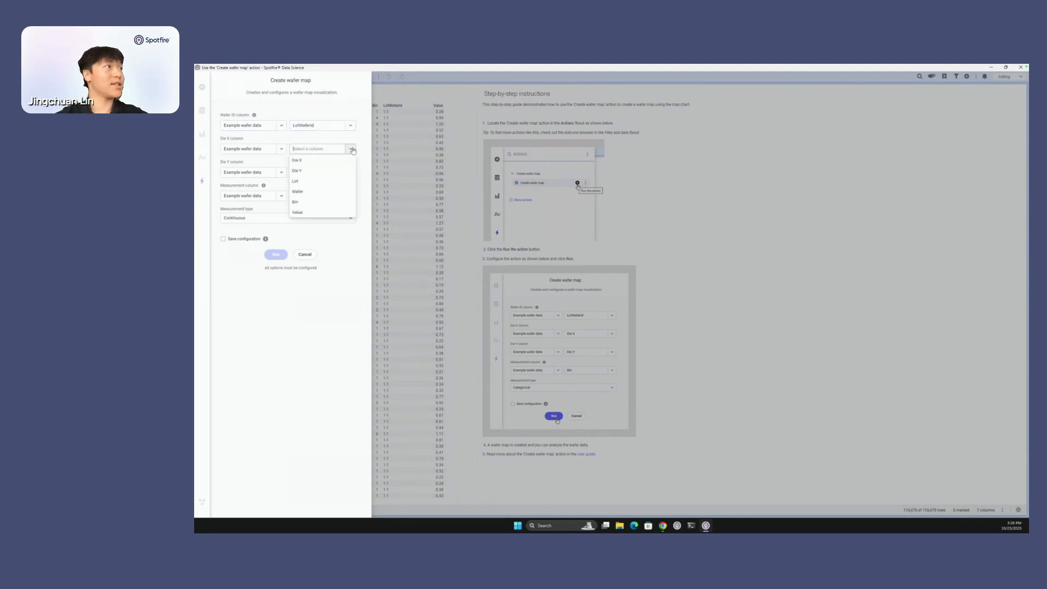
{"action": "left_click", "coordinate": [308, 160]}
{"action": "left_click", "coordinate": [350, 174]}
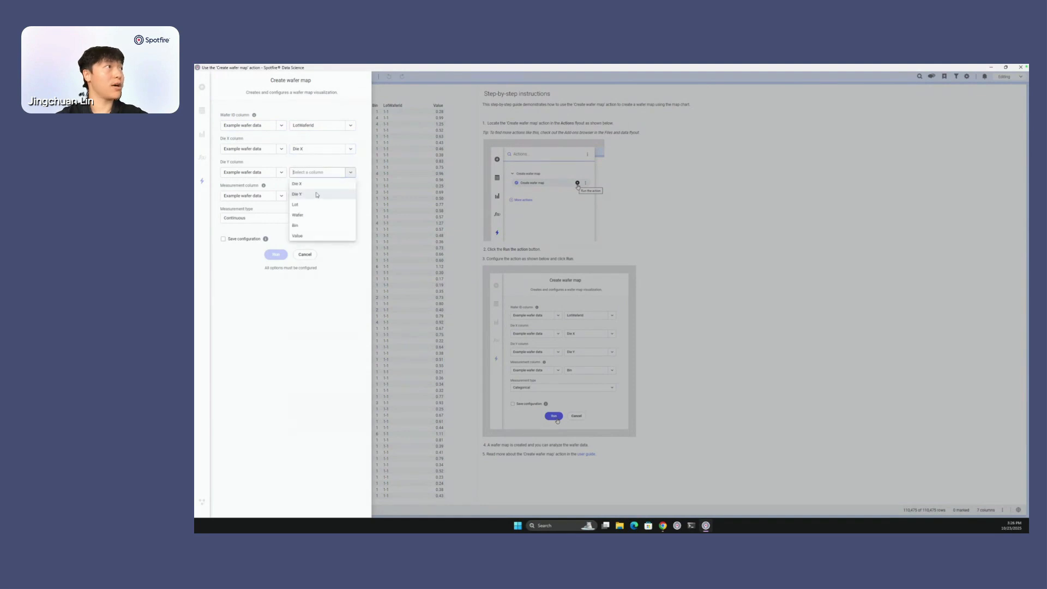
{"action": "left_click", "coordinate": [307, 194]}
- Choose Bin as the measurement column with the Categorical measurement type and run the wafer map action
{"action": "left_click", "coordinate": [349, 197]}
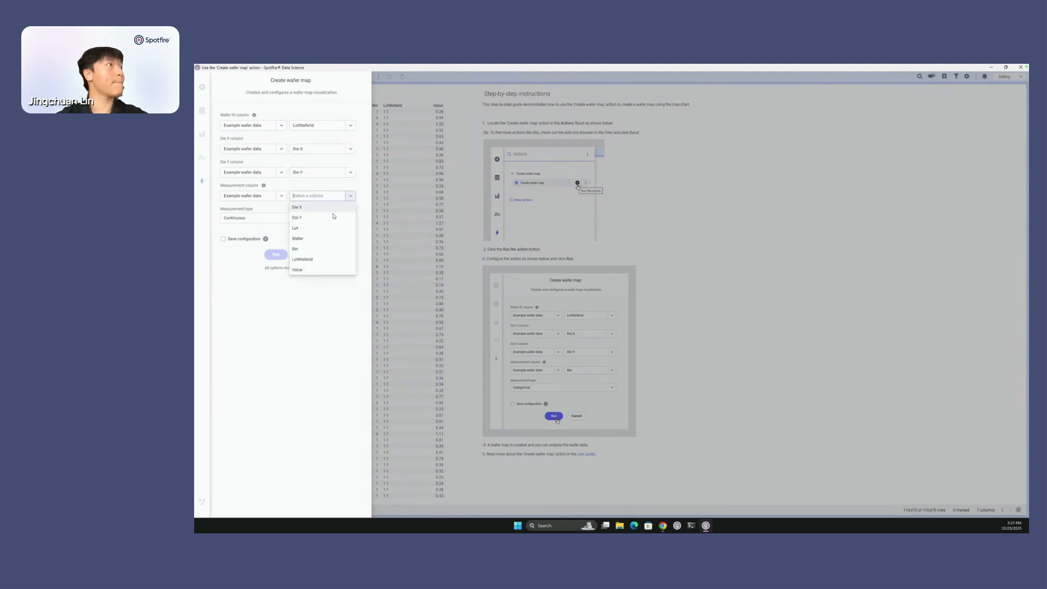
{"action": "left_click", "coordinate": [310, 252]}
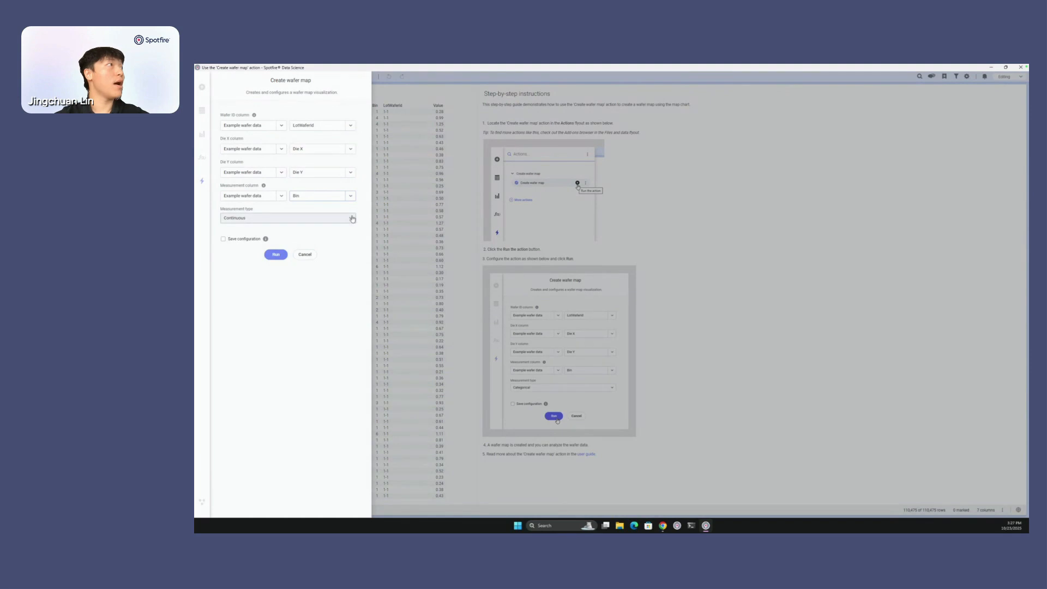
{"action": "left_click", "coordinate": [265, 217]}
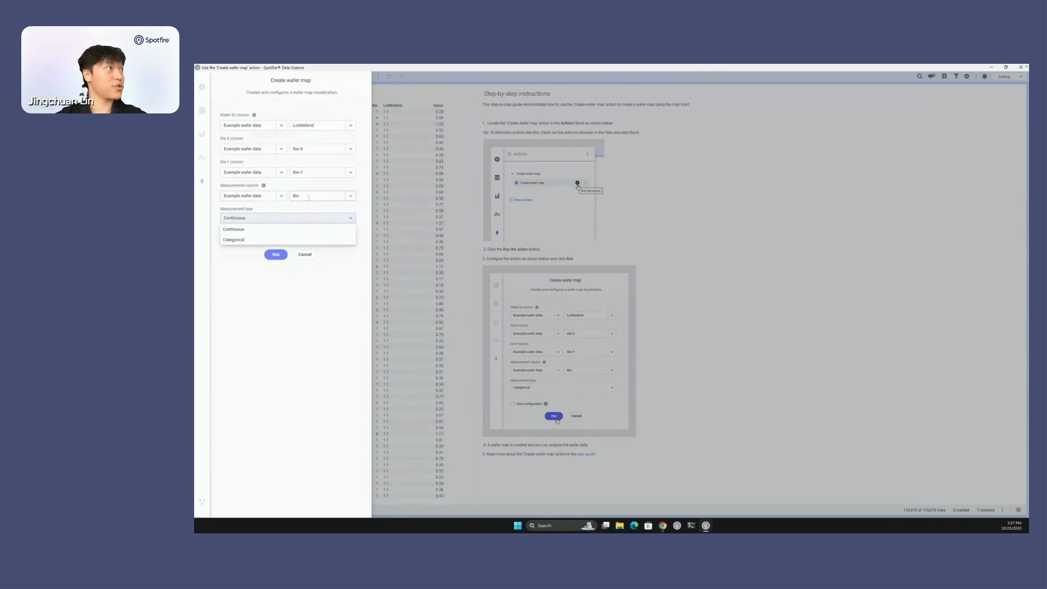
{"action": "left_click", "coordinate": [266, 239]}
{"action": "mouse_move", "coordinate": [267, 241]}
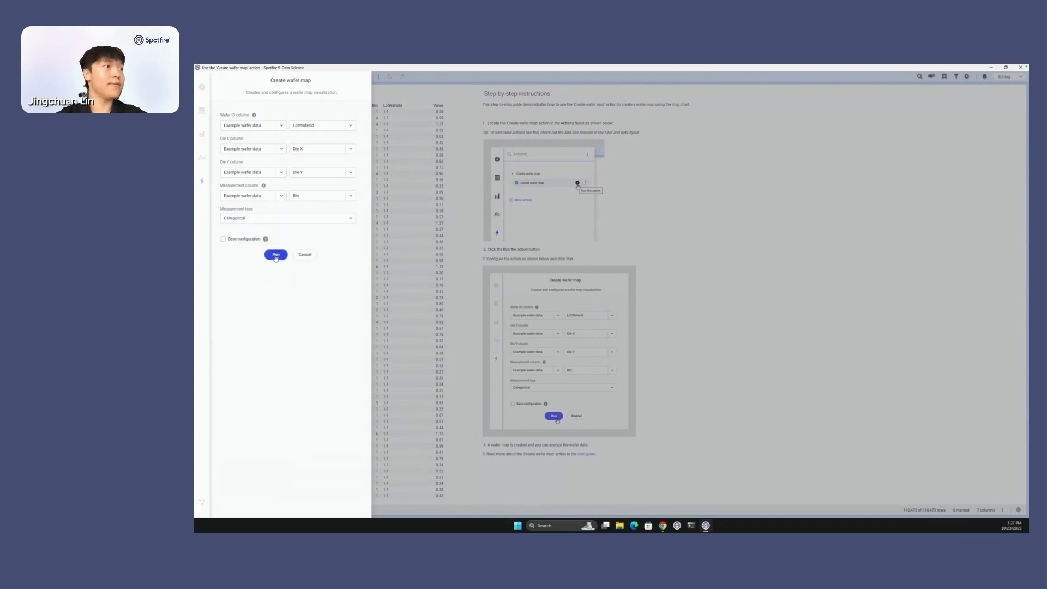
{"action": "left_click", "coordinate": [276, 256]}
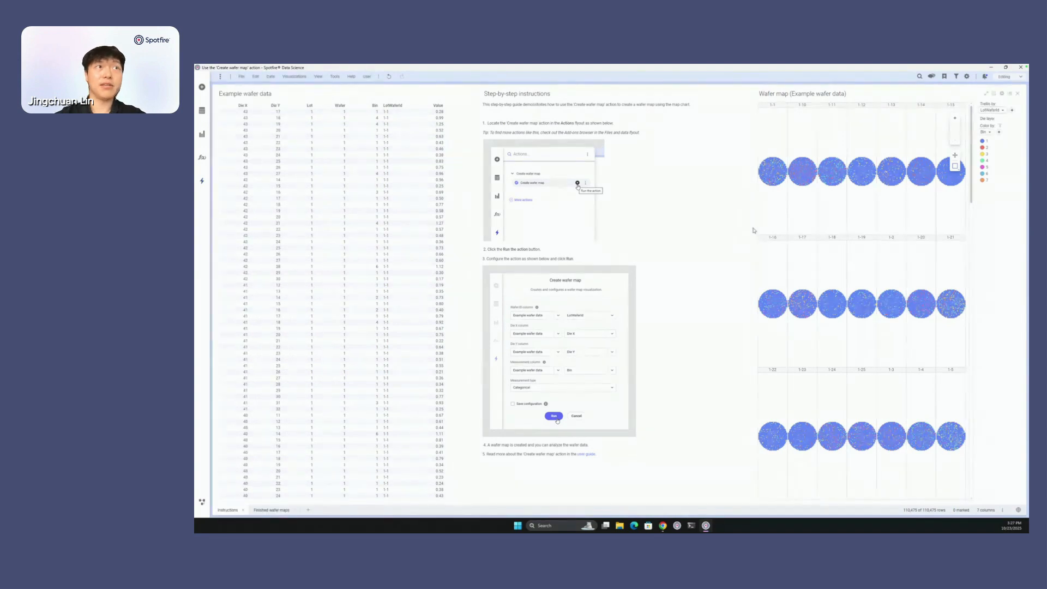
- Widen the wafer map visualization, and try marking a group of dies on wafer 1-11 before clearing the marking
{"action": "left_click_drag", "start_coordinate": [753, 230], "coordinate": [697, 230]}
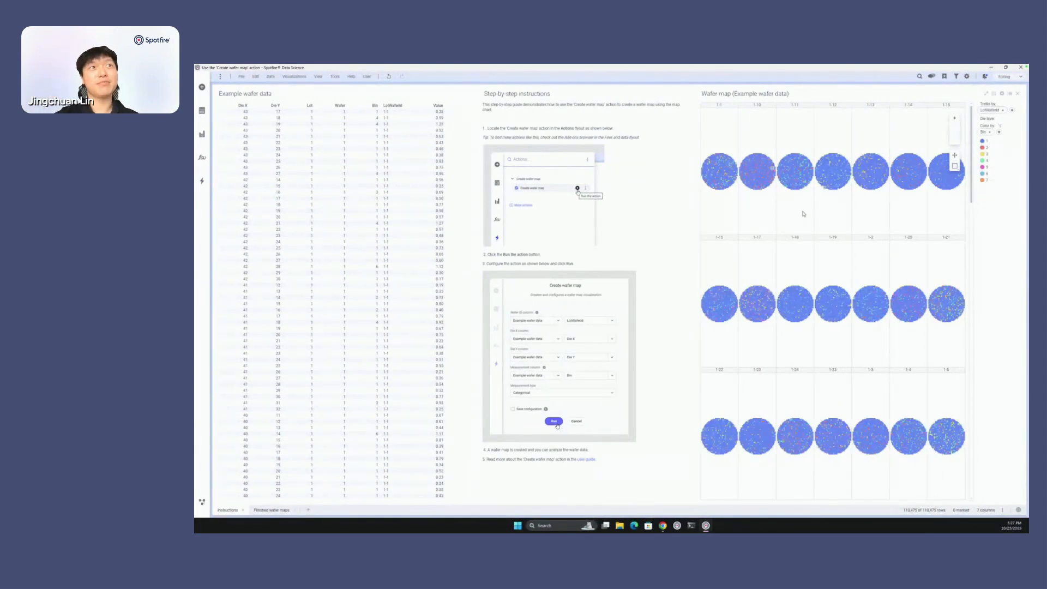
{"action": "left_click_drag", "start_coordinate": [808, 195], "coordinate": [786, 178]}
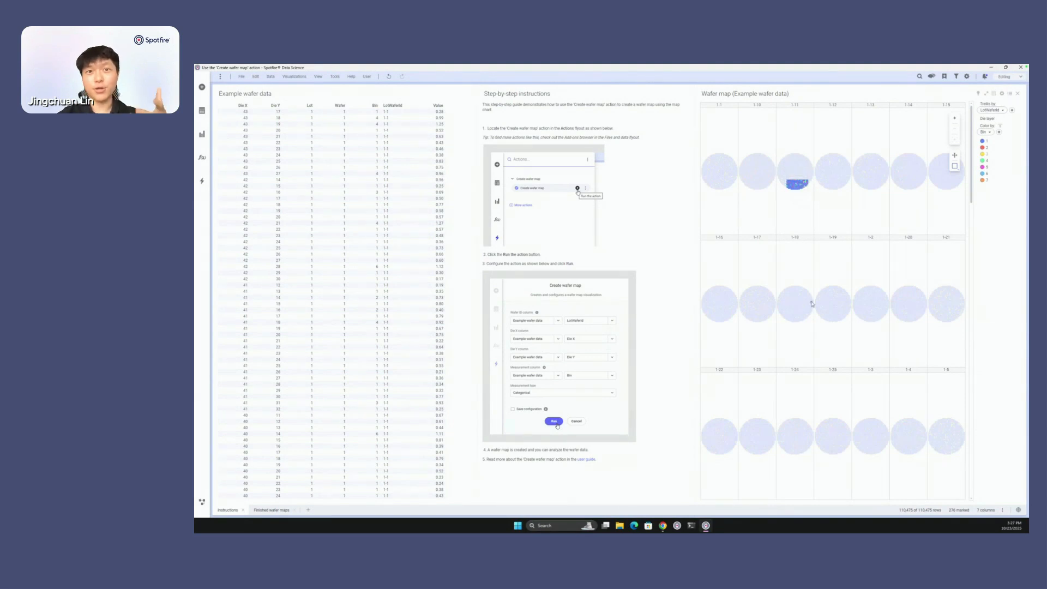
{"action": "mouse_move", "coordinate": [812, 303]}
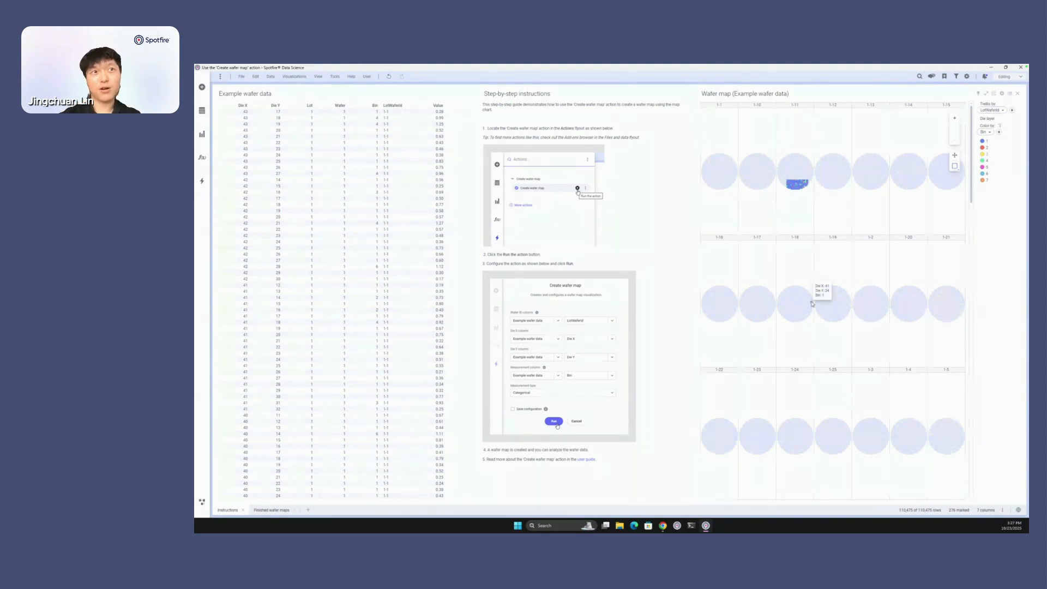
{"action": "left_click", "coordinate": [794, 262]}
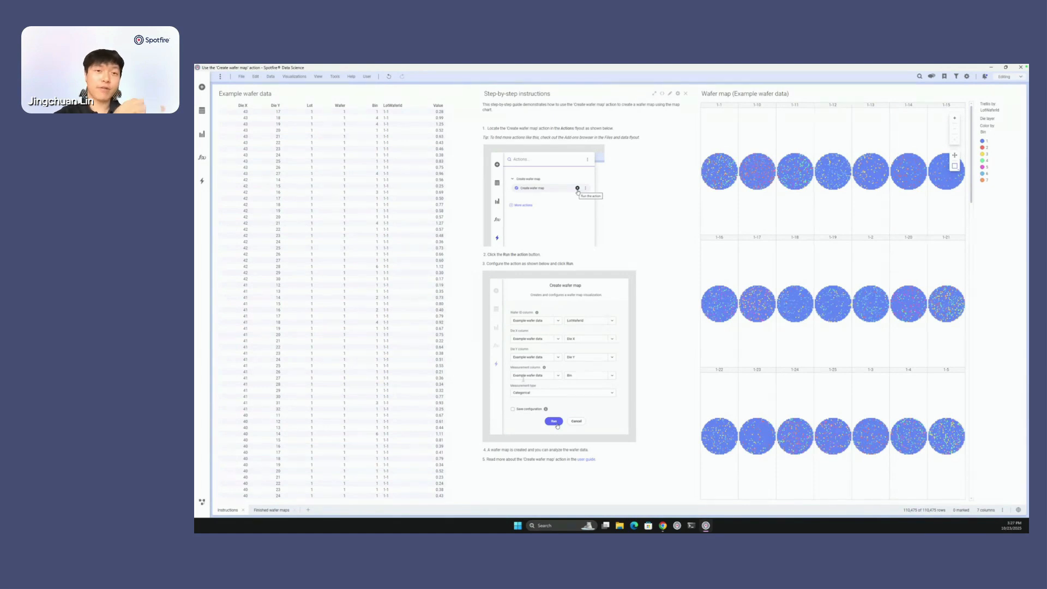
- Review the categorical and continuous maps on the Finished wafer maps page and close the analysis without saving
{"action": "left_click", "coordinate": [272, 510]}
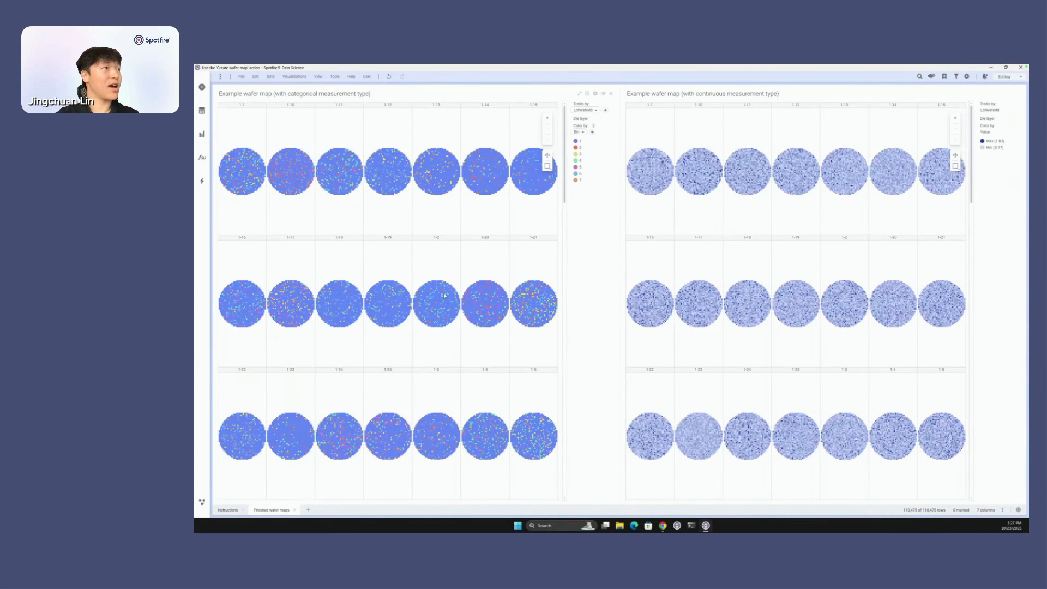
{"action": "mouse_move", "coordinate": [445, 295]}
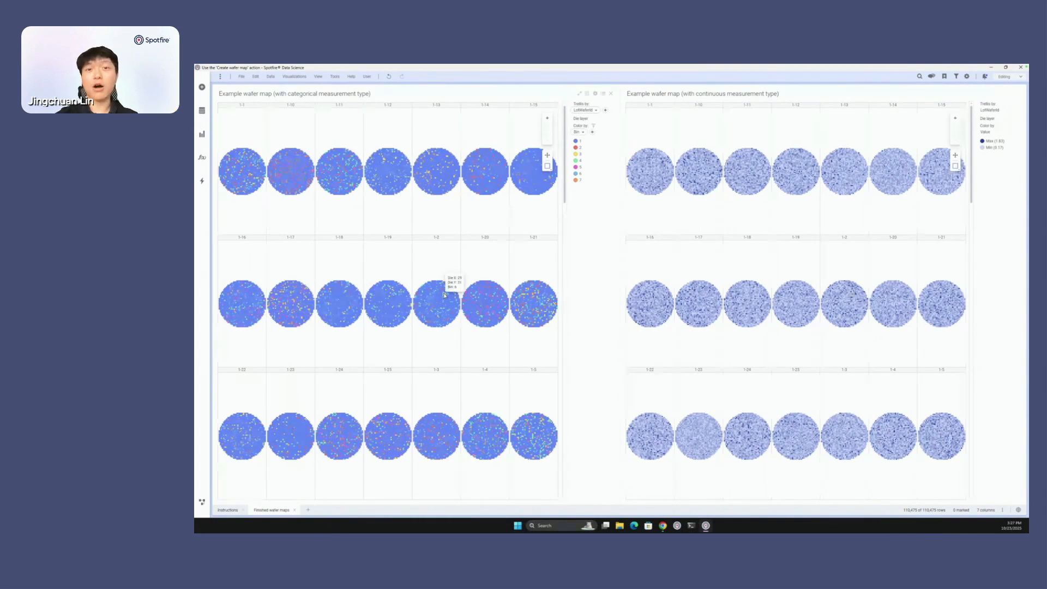
{"action": "left_click", "coordinate": [243, 80]}
{"action": "left_click", "coordinate": [262, 140]}
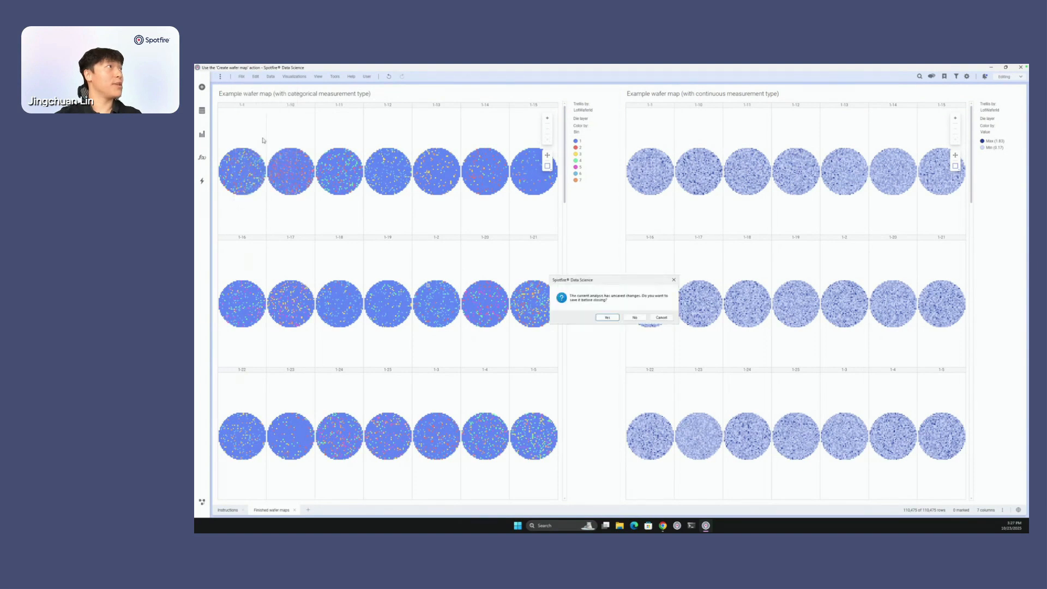
{"action": "left_click", "coordinate": [635, 318]}
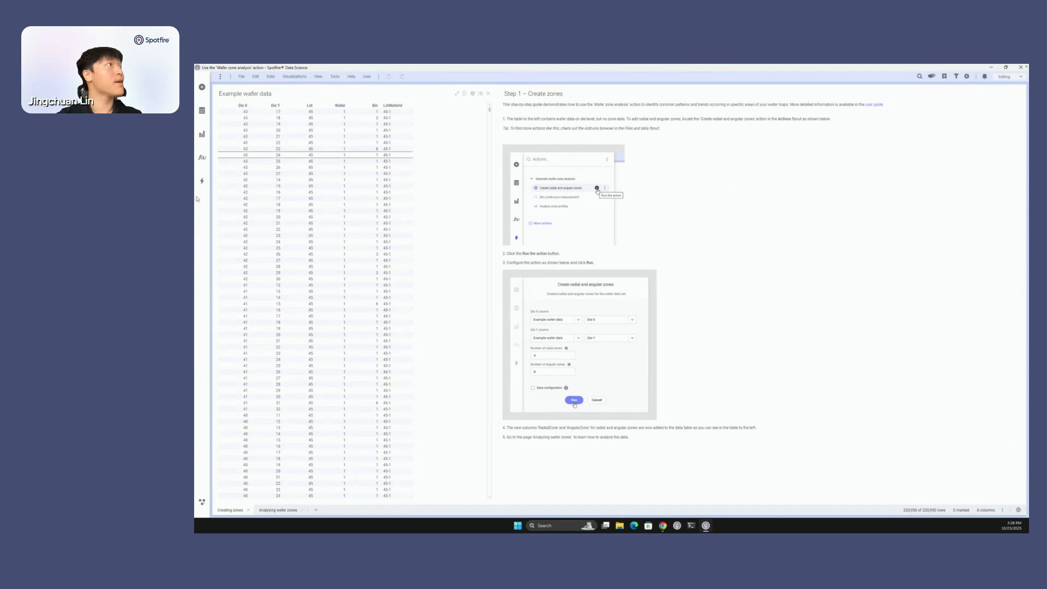
- Start the Create radial and angular zones action with Die X and Die Y as the die columns
{"action": "left_click", "coordinate": [203, 181]}
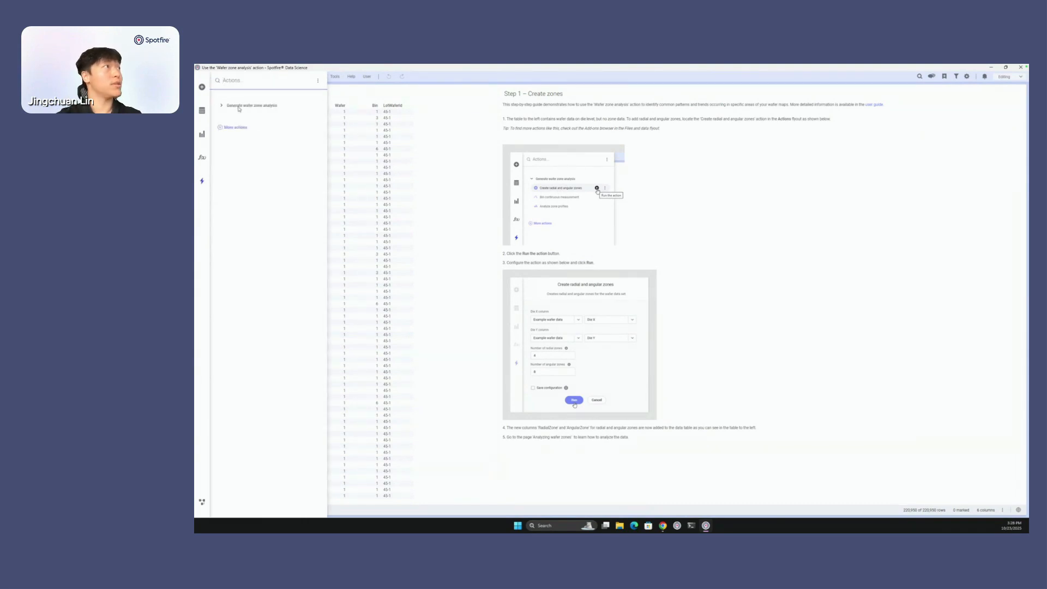
{"action": "left_click", "coordinate": [222, 105]}
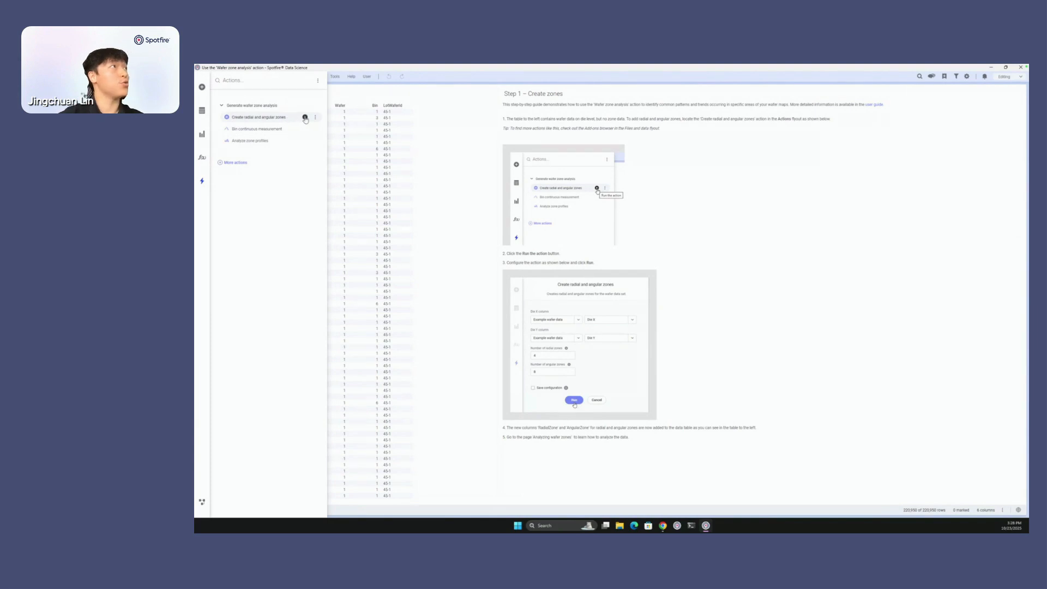
{"action": "left_click", "coordinate": [304, 118]}
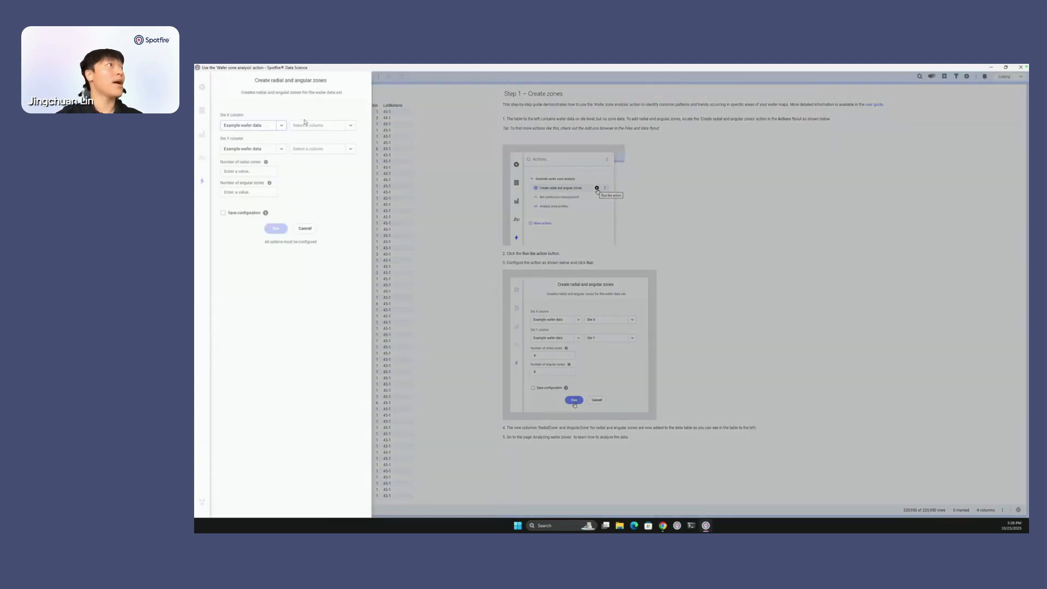
{"action": "left_click", "coordinate": [350, 126]}
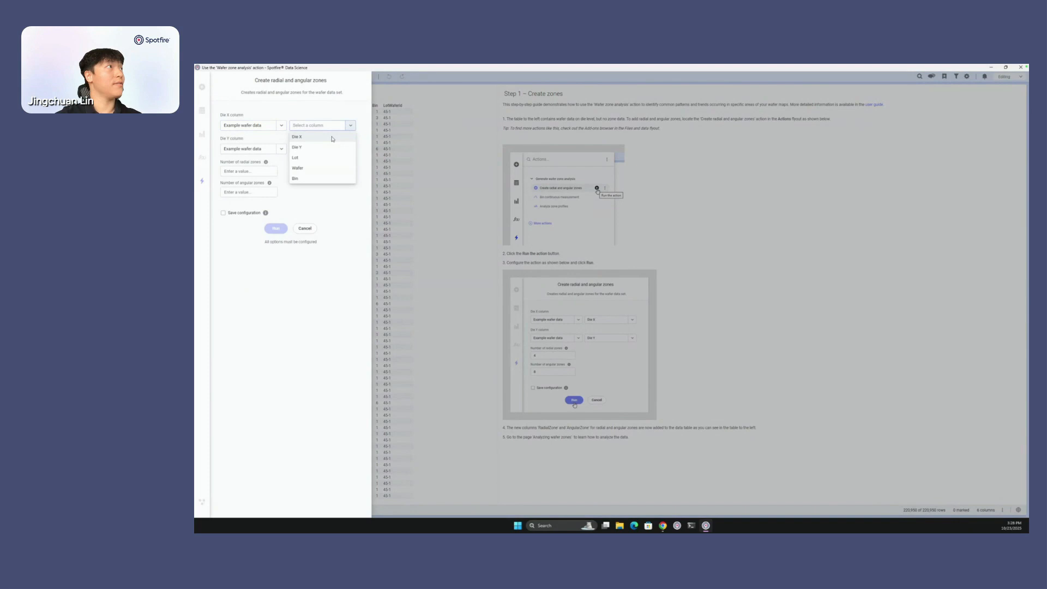
{"action": "left_click", "coordinate": [338, 137]}
{"action": "left_click", "coordinate": [352, 150]}
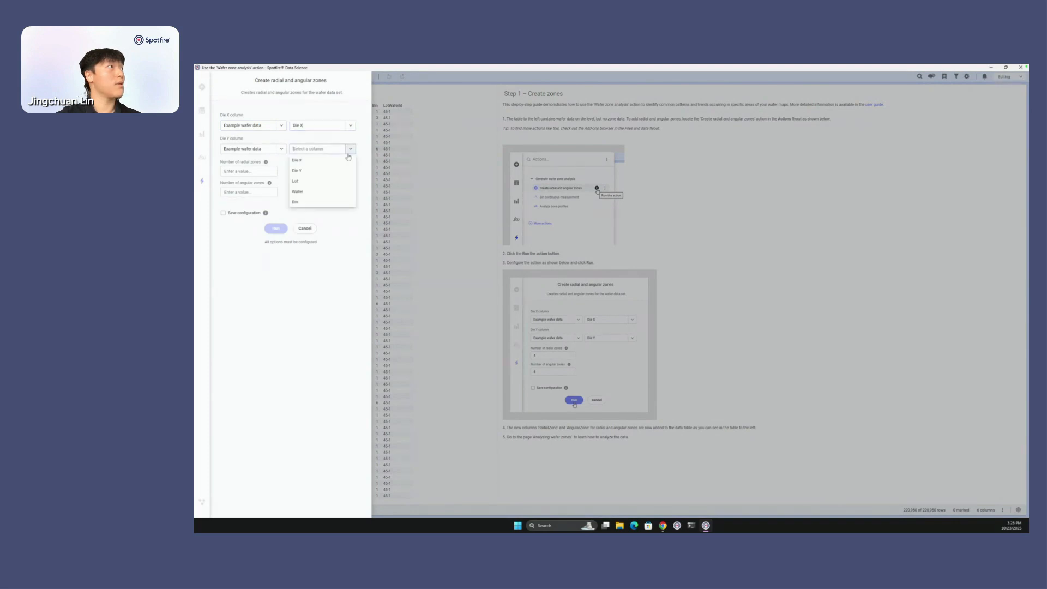
{"action": "left_click", "coordinate": [324, 172]}
- Set 4 radial zones and 8 angular zones, run the action, and mark a row in the example wafer data table
{"action": "left_click", "coordinate": [257, 172]}
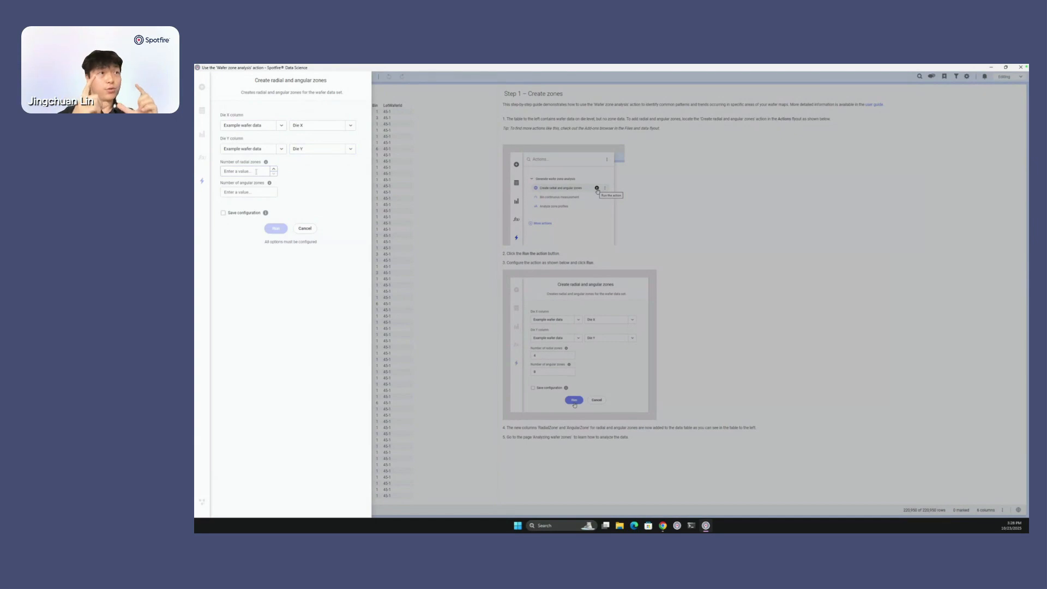
{"action": "left_click", "coordinate": [244, 192]}
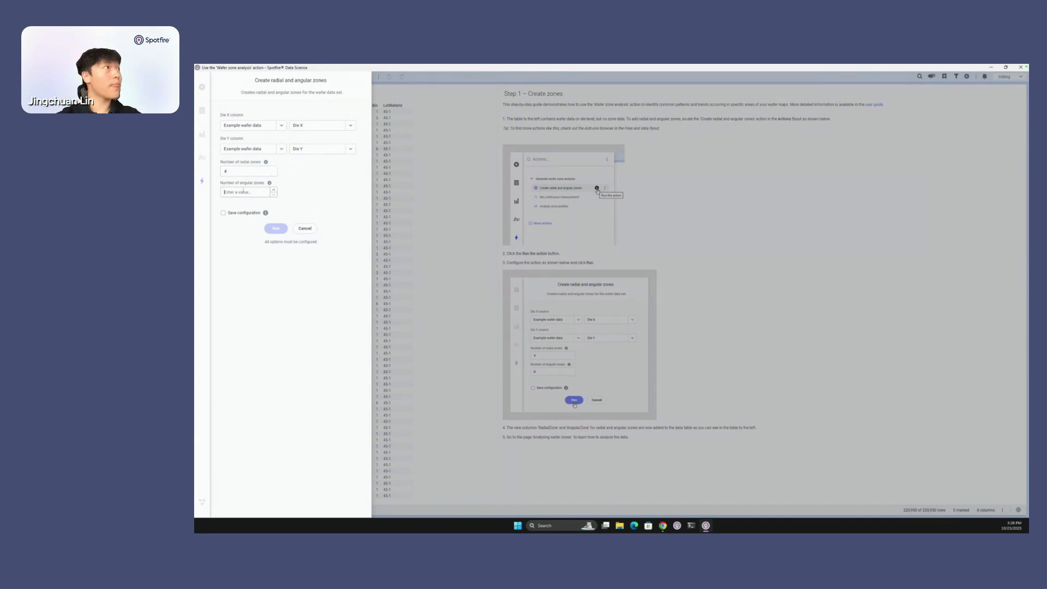
{"action": "type", "text": "8"}
{"action": "left_click", "coordinate": [277, 228]}
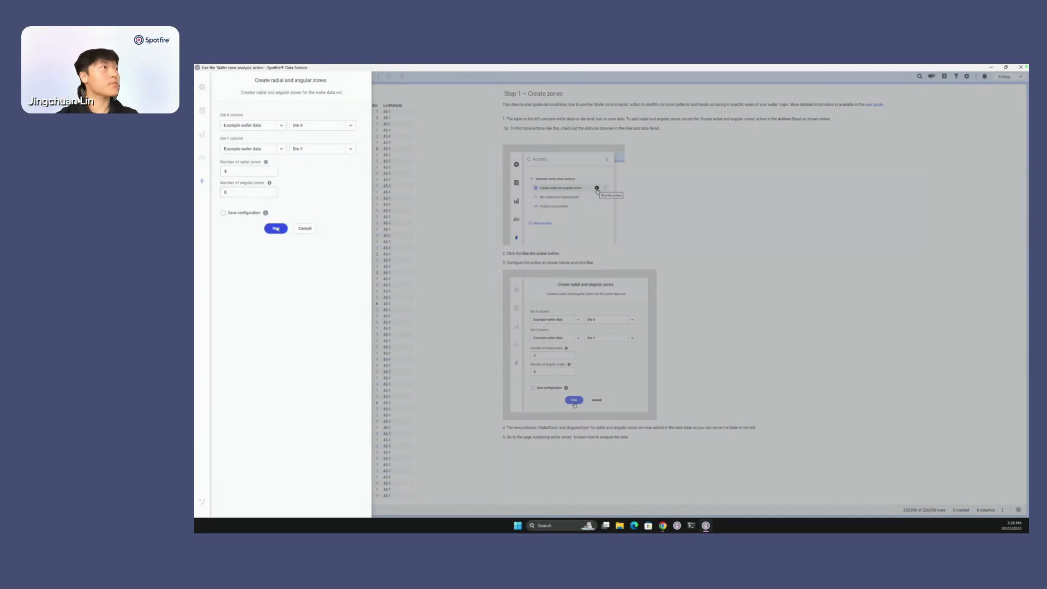
{"action": "left_click", "coordinate": [408, 324]}
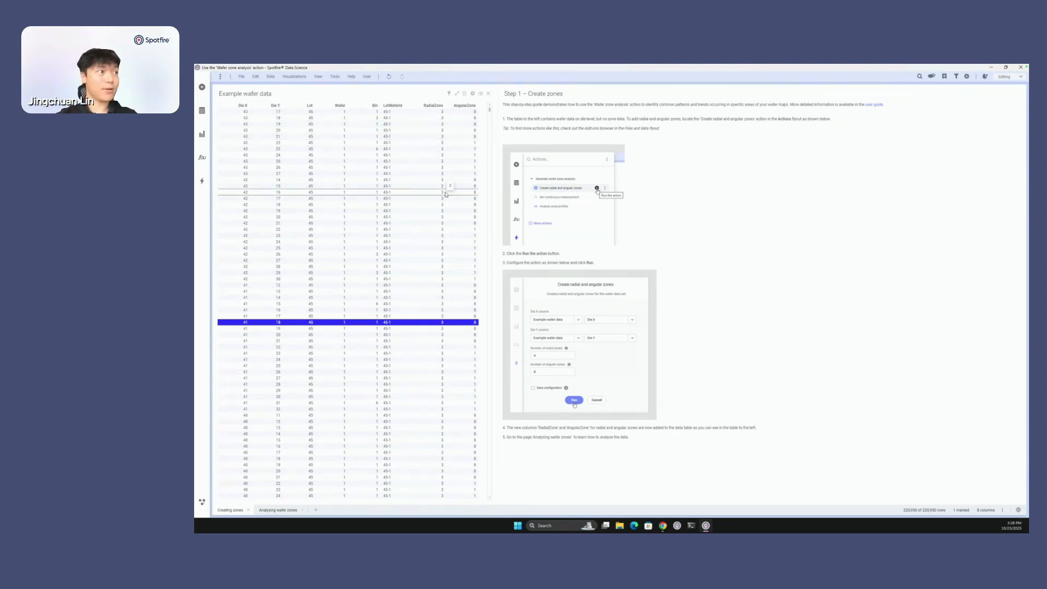
- On the Analyzing wafer zones page, start the Analyze zone profiles action with Die X, Die Y and Bin as the die and bin columns
{"action": "left_click", "coordinate": [271, 511]}
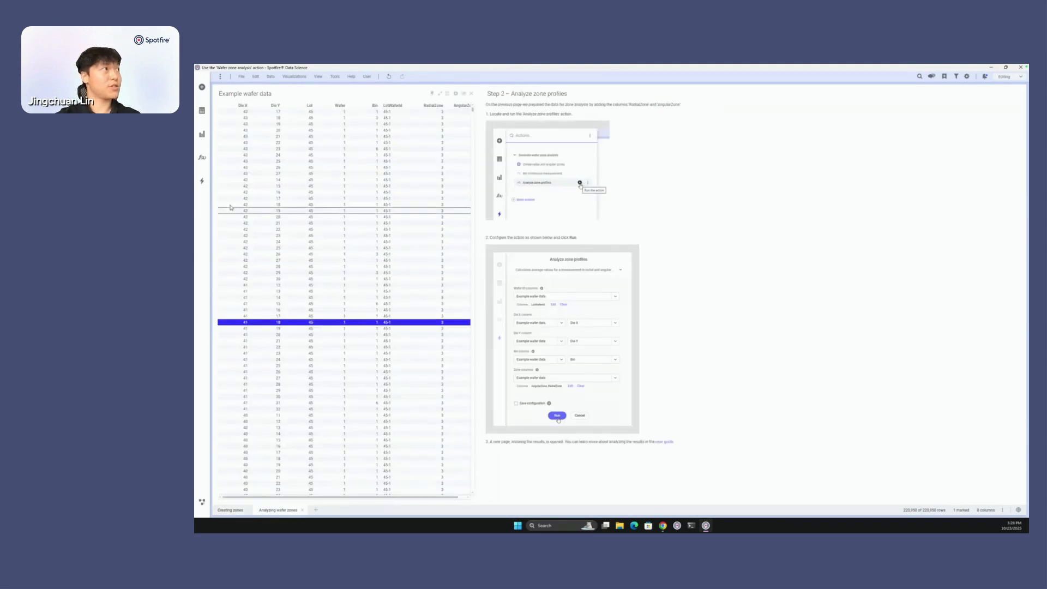
{"action": "left_click", "coordinate": [202, 180]}
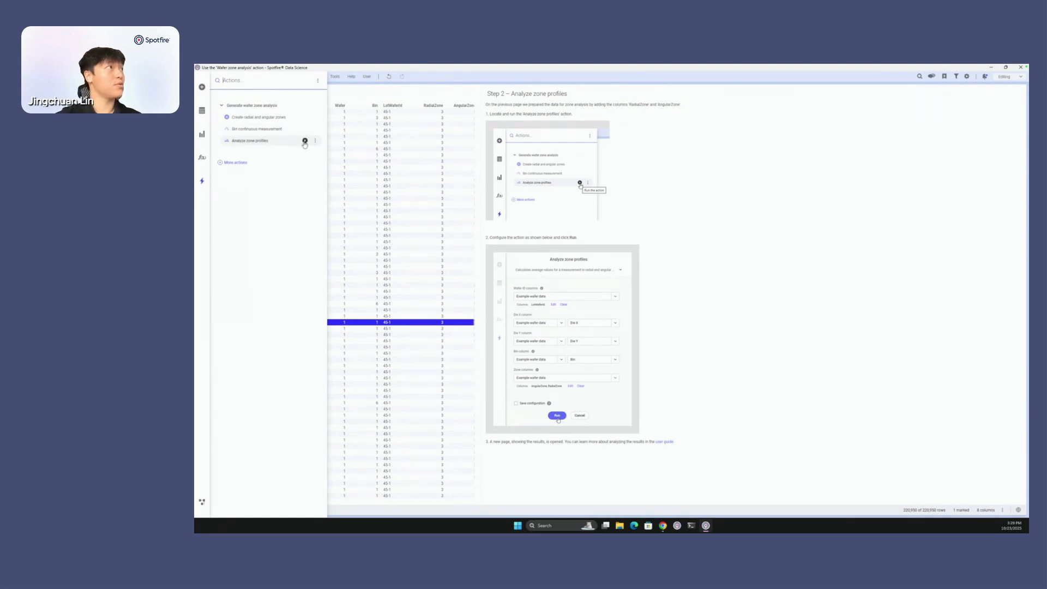
{"action": "left_click", "coordinate": [306, 141]}
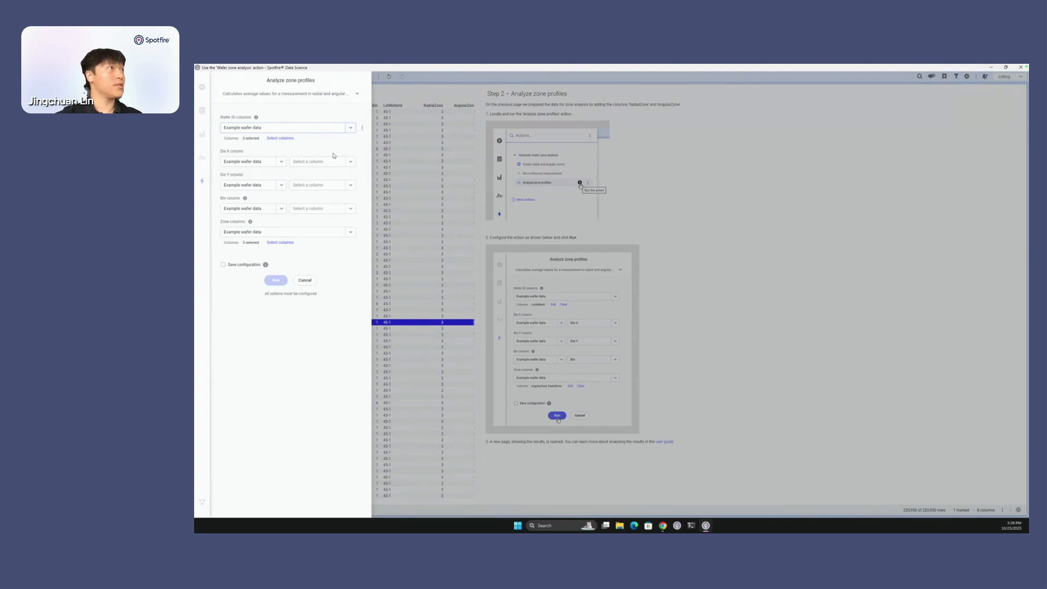
{"action": "left_click", "coordinate": [350, 162]}
{"action": "left_click", "coordinate": [322, 172]}
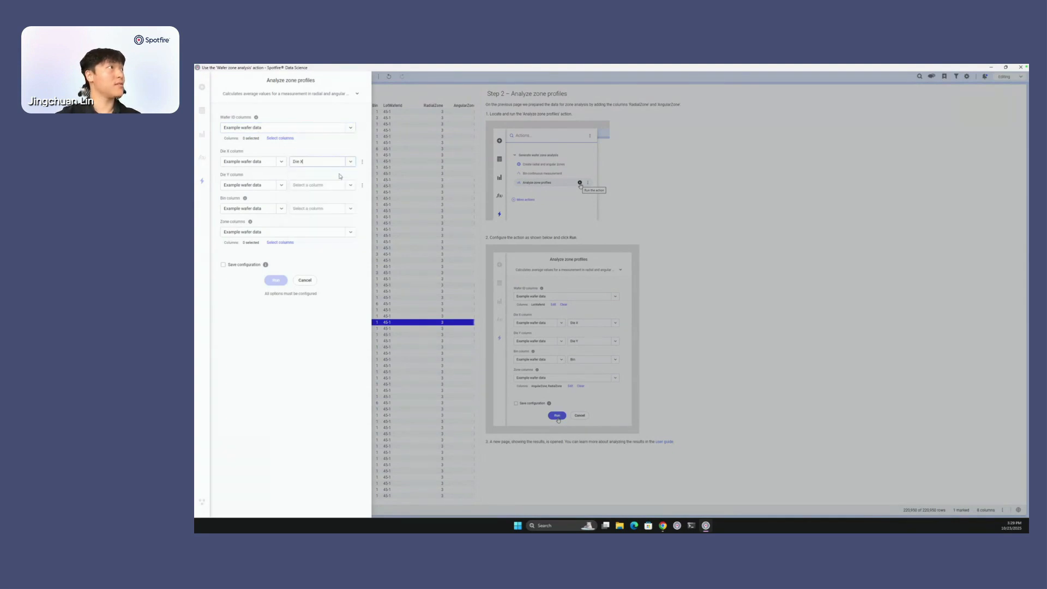
{"action": "left_click", "coordinate": [351, 186]}
{"action": "left_click", "coordinate": [319, 206]}
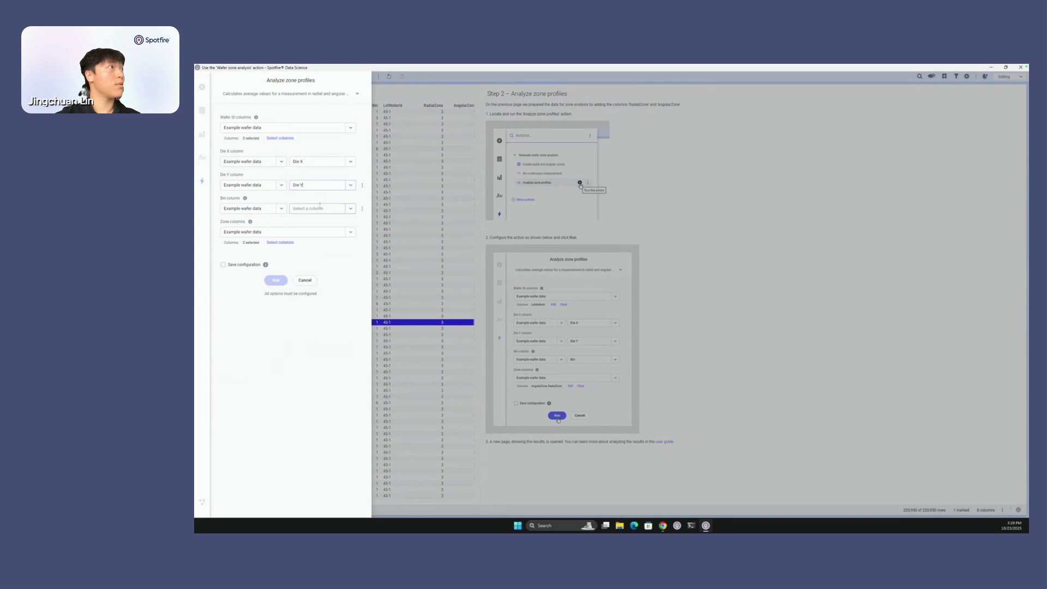
{"action": "left_click", "coordinate": [350, 208]}
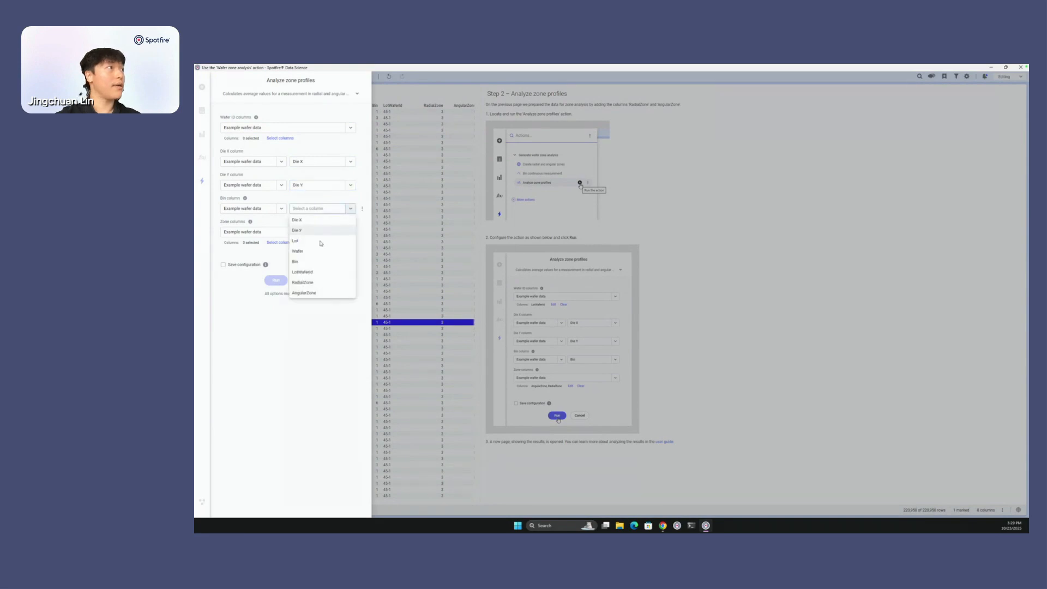
{"action": "left_click", "coordinate": [311, 262]}
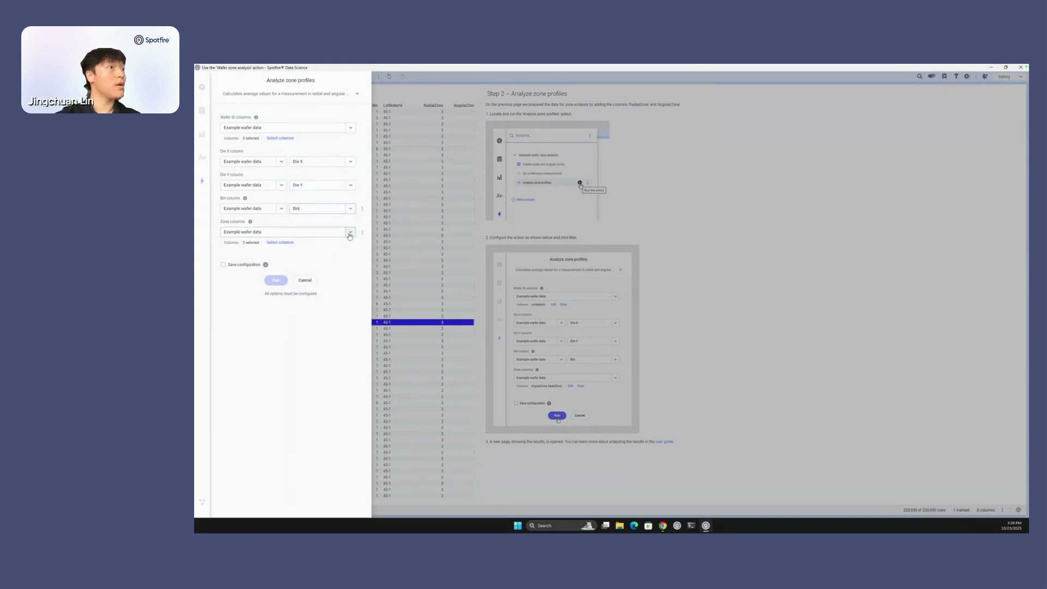
- Choose LotWaferId as the wafer ID column for the zone profile analysis
{"action": "left_click", "coordinate": [276, 140]}
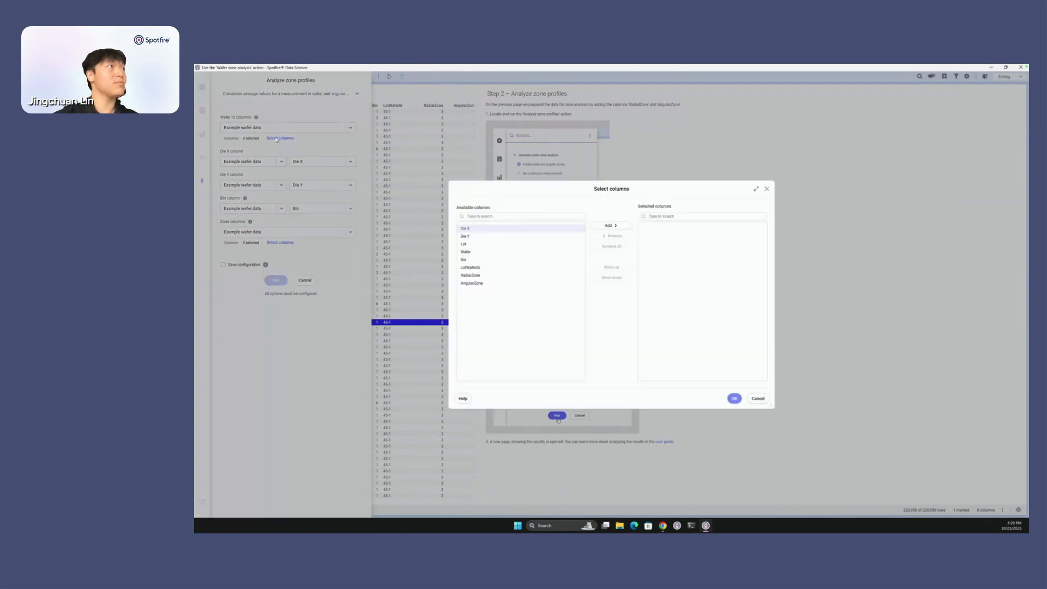
{"action": "left_click", "coordinate": [502, 268]}
{"action": "left_click", "coordinate": [609, 225]}
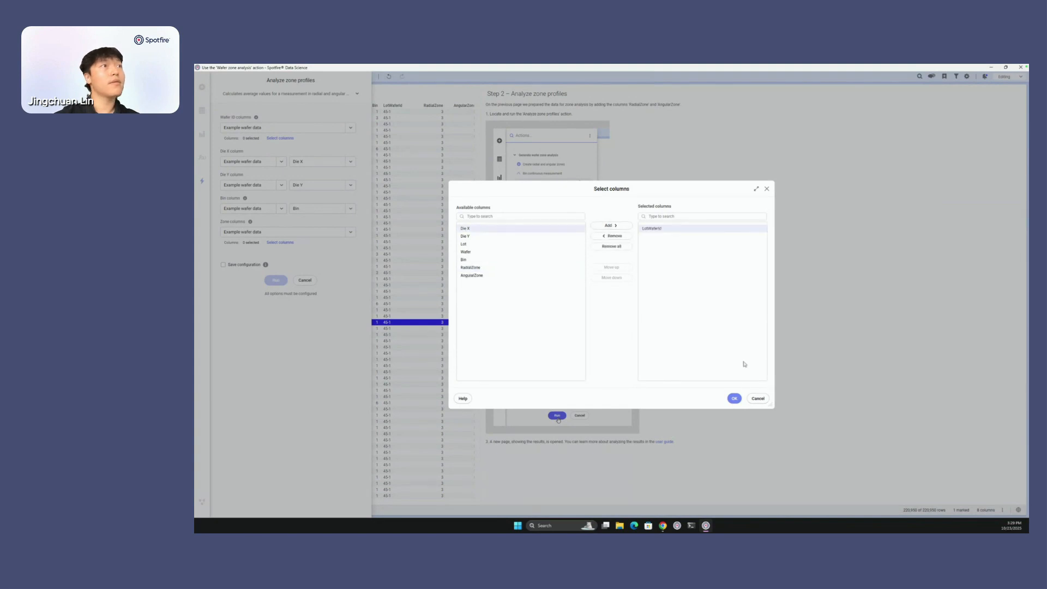
{"action": "left_click", "coordinate": [734, 399]}
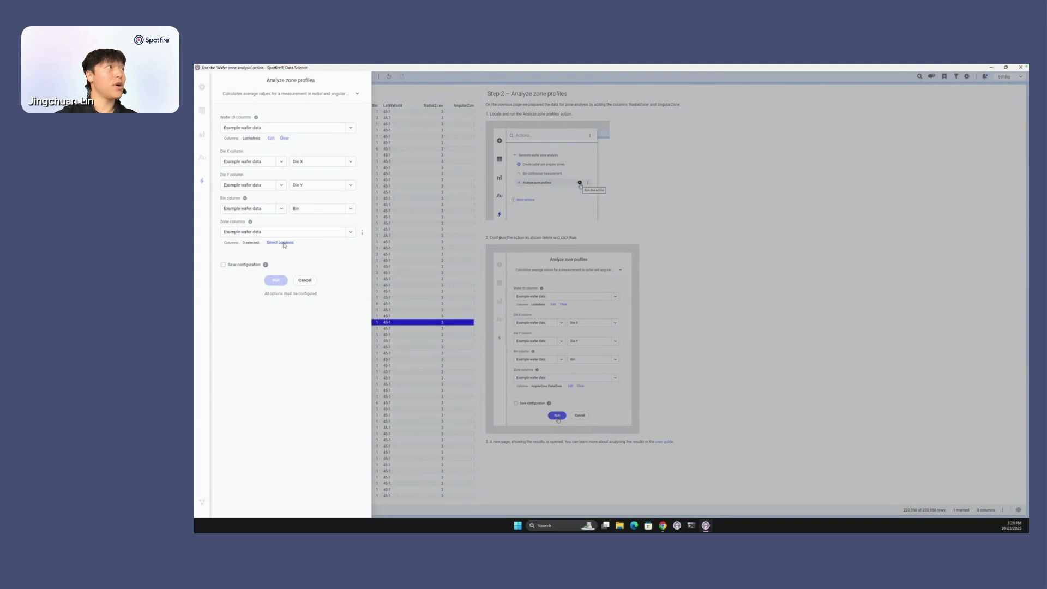
- Add RadialZone and AngularZone as the zone columns, and run the Analyze zone profiles action
{"action": "left_click", "coordinate": [284, 243]}
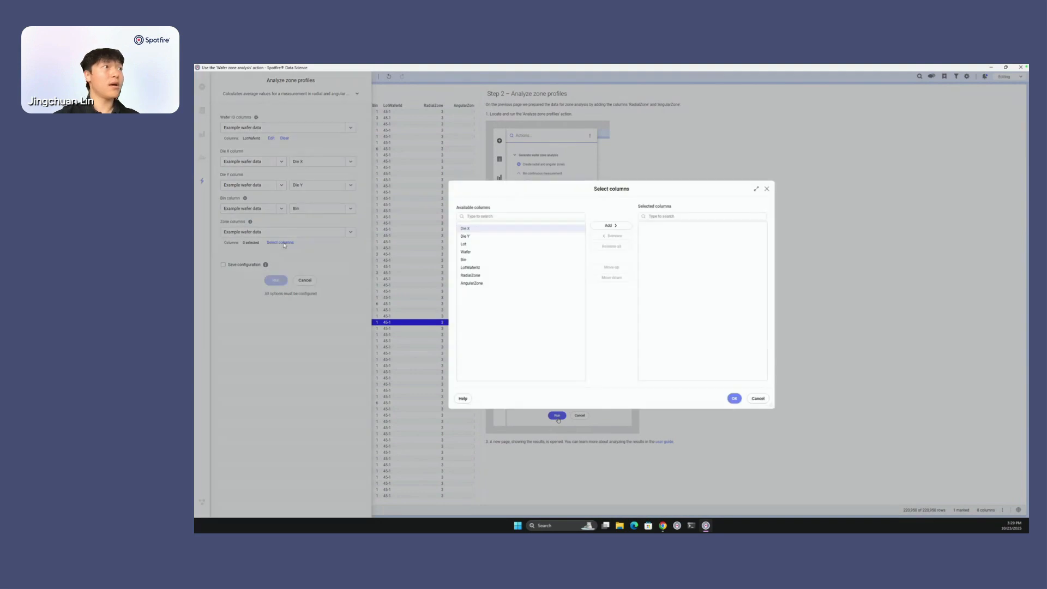
{"action": "left_click", "coordinate": [515, 275]}
{"action": "left_click", "coordinate": [611, 225]}
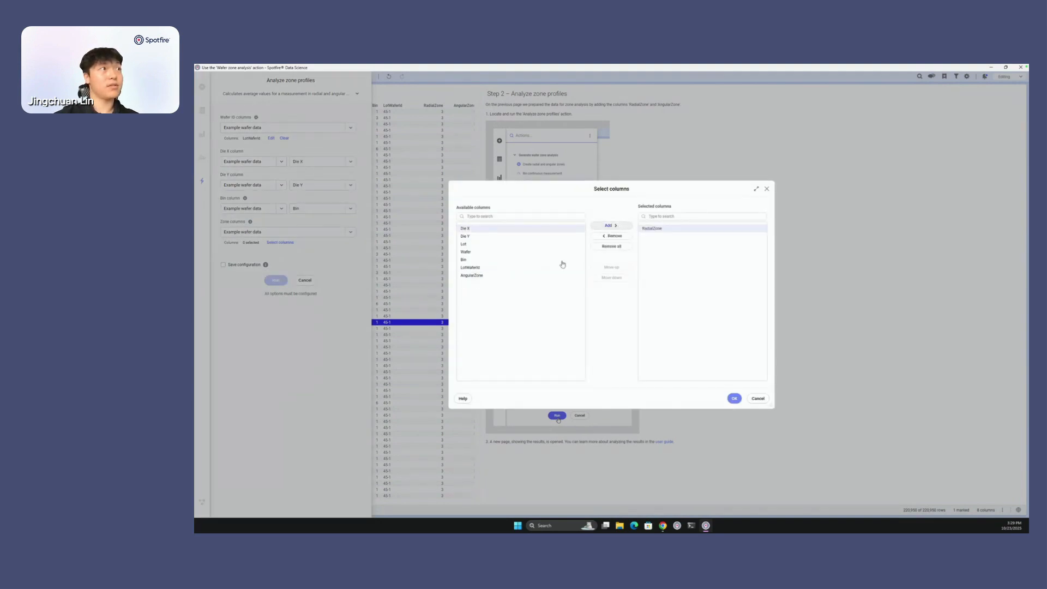
{"action": "left_click", "coordinate": [509, 275]}
{"action": "left_click", "coordinate": [610, 225]}
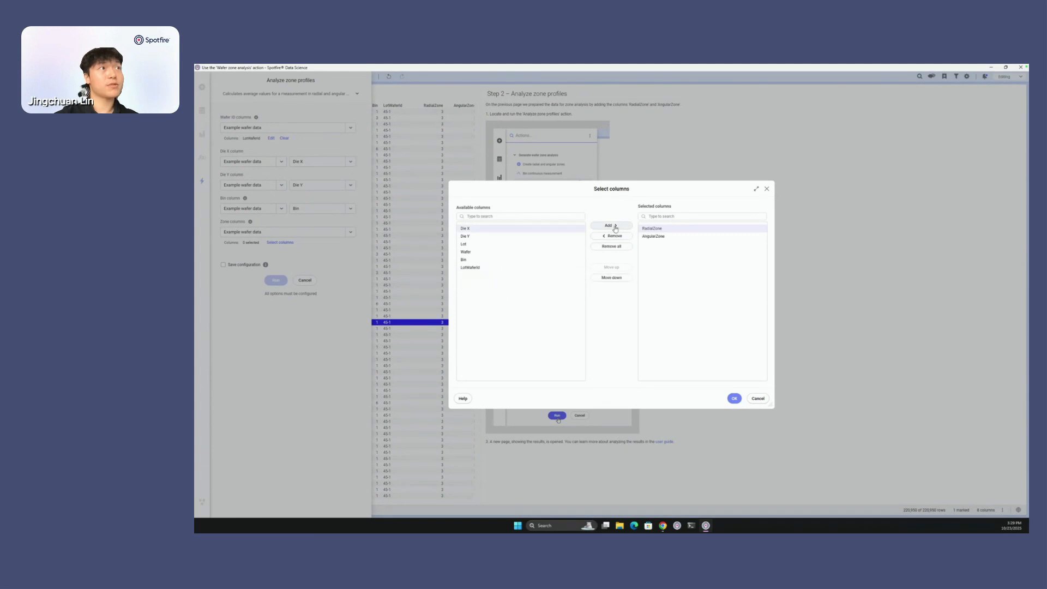
{"action": "left_click", "coordinate": [740, 399]}
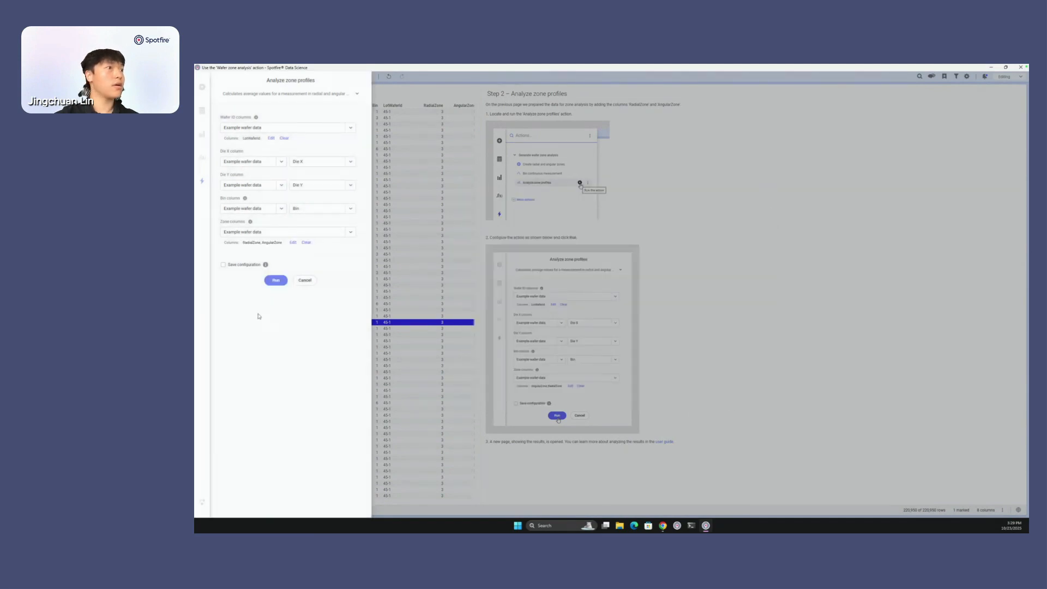
{"action": "left_click", "coordinate": [273, 281]}
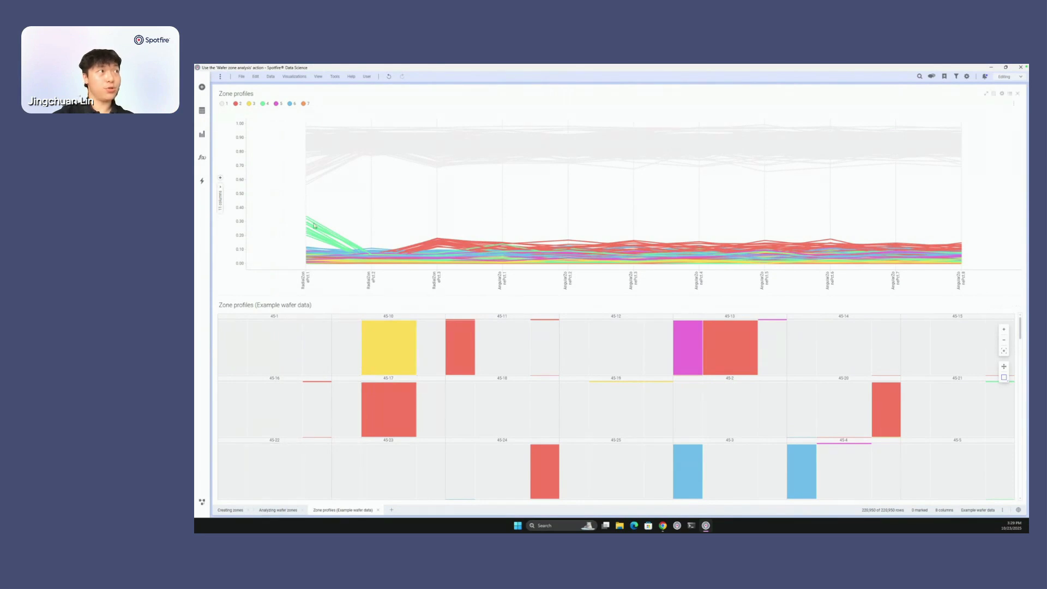
{"action": "mouse_move", "coordinate": [316, 227]}
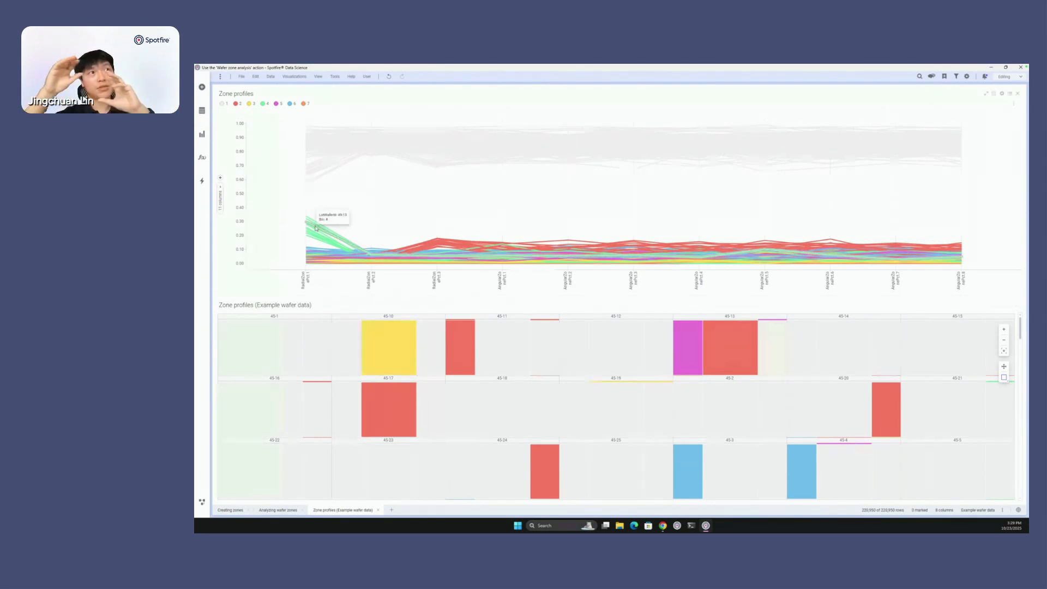